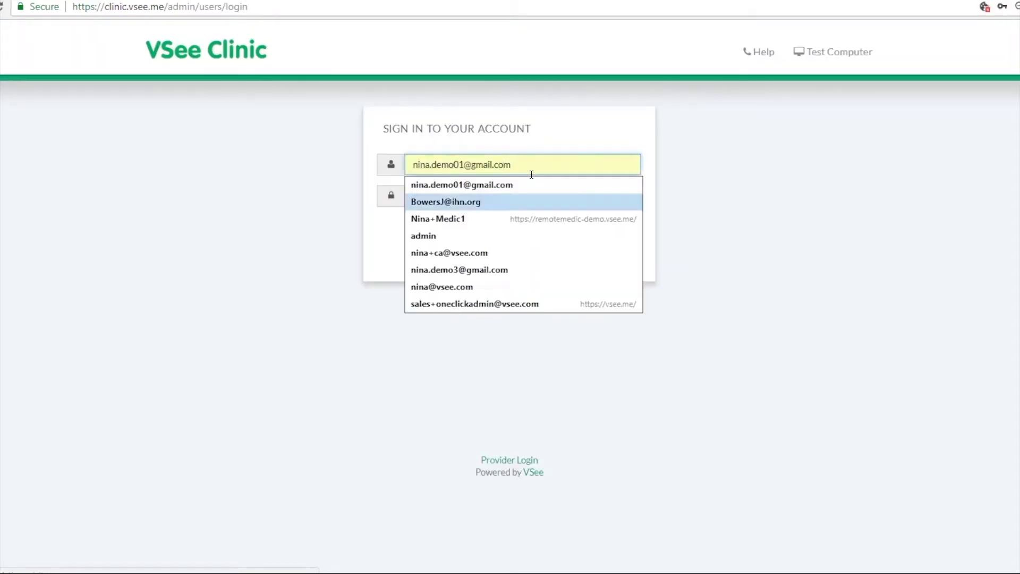
Step: Sign in to the clinic provider account using the saved vsee.com e-mail login of the provider
click(531, 175)
key(Down)
key(Down)
key(Down)
key(Down)
key(Down)
key(Down)
key(Down)
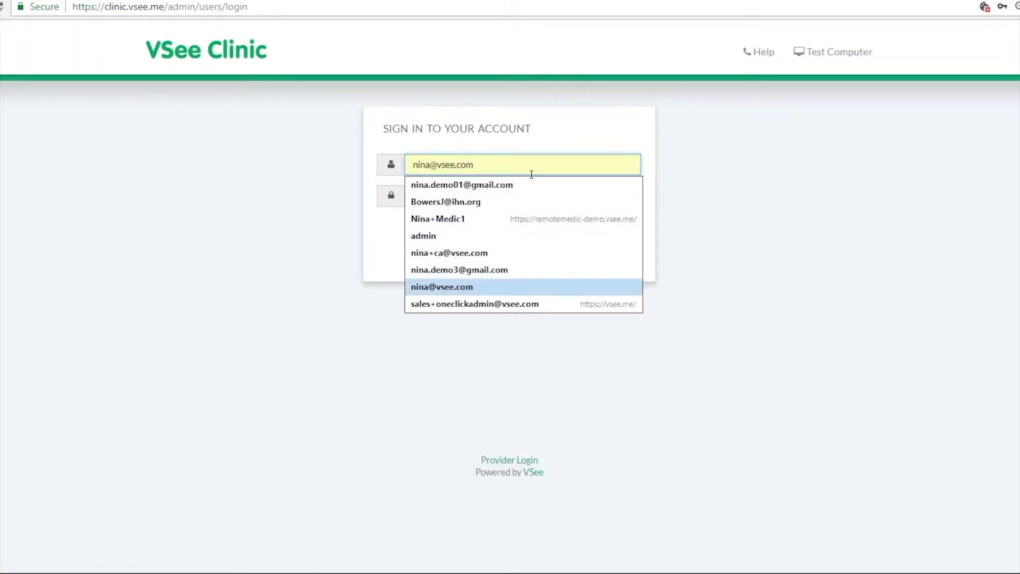
key(Return)
click(627, 230)
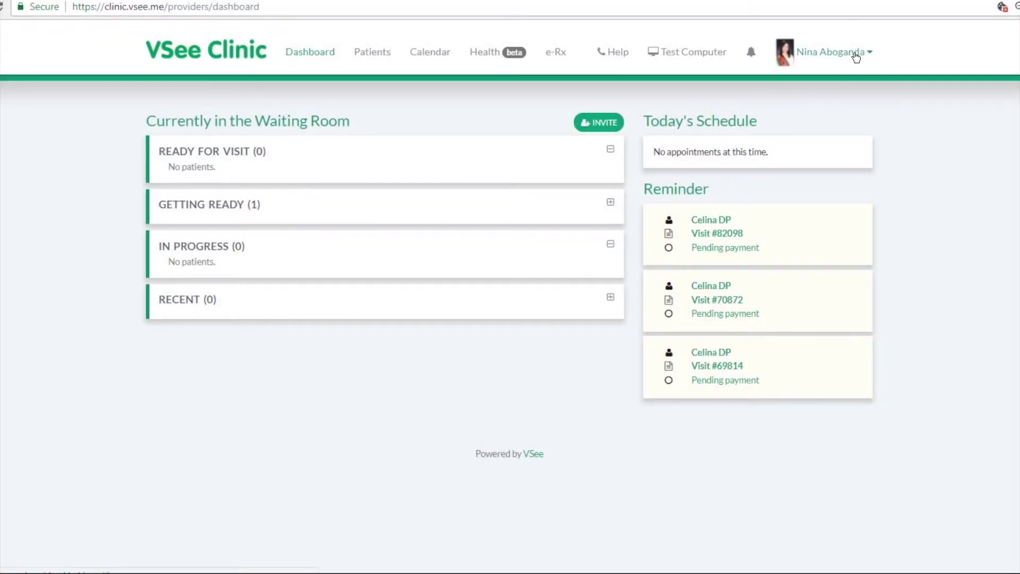
Step: Open the My Clinic settings and choose the provider's Cloud Clinic as the waiting room
click(856, 56)
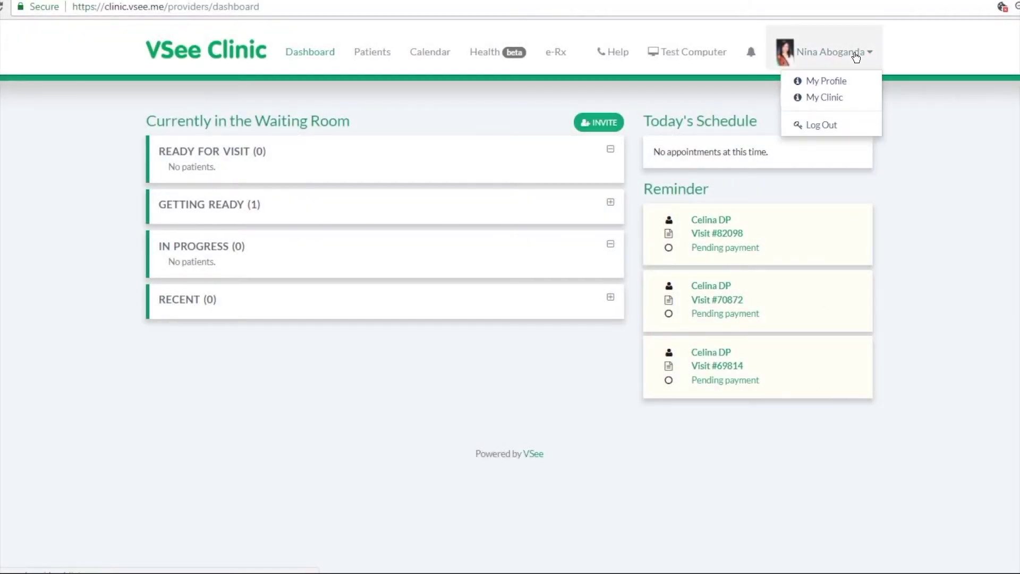
click(843, 101)
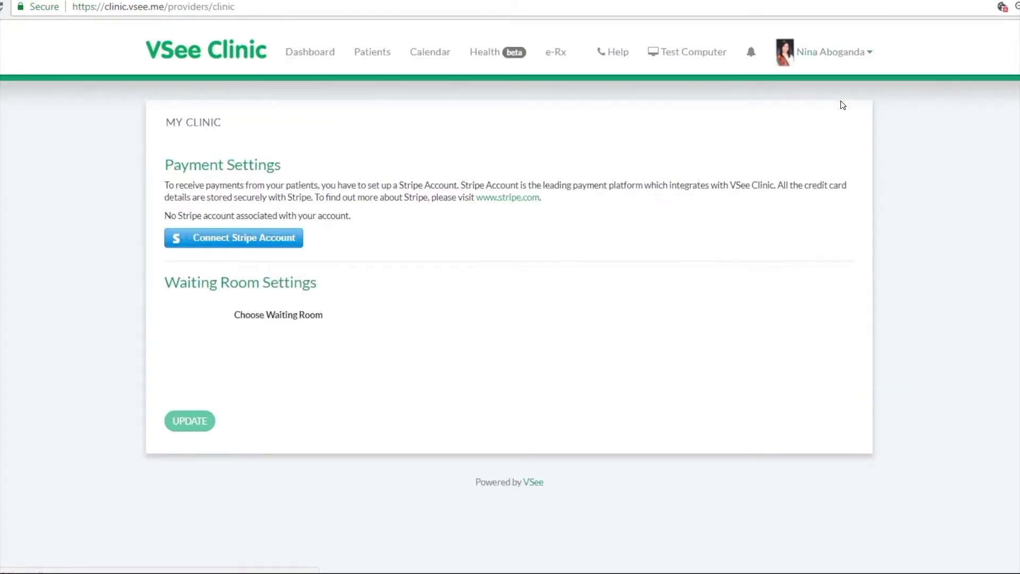
click(426, 319)
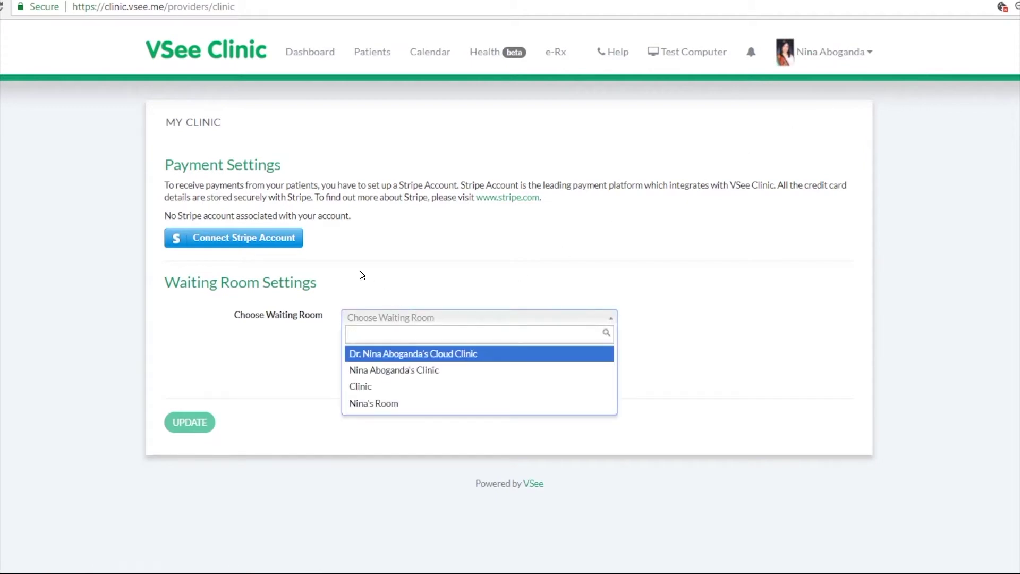
key(Return)
scroll(362, 275, down, 1)
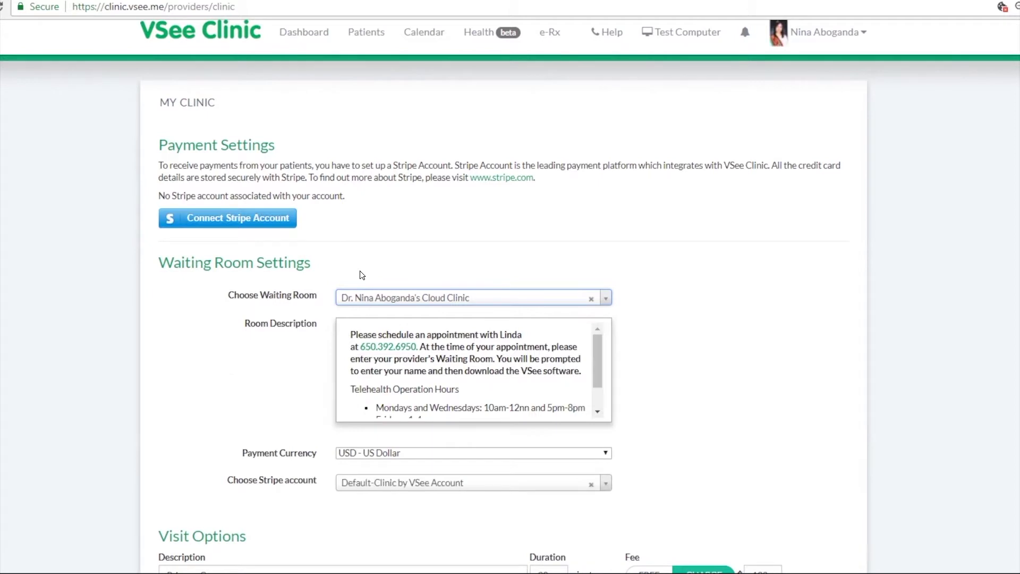
scroll(361, 275, down, 1)
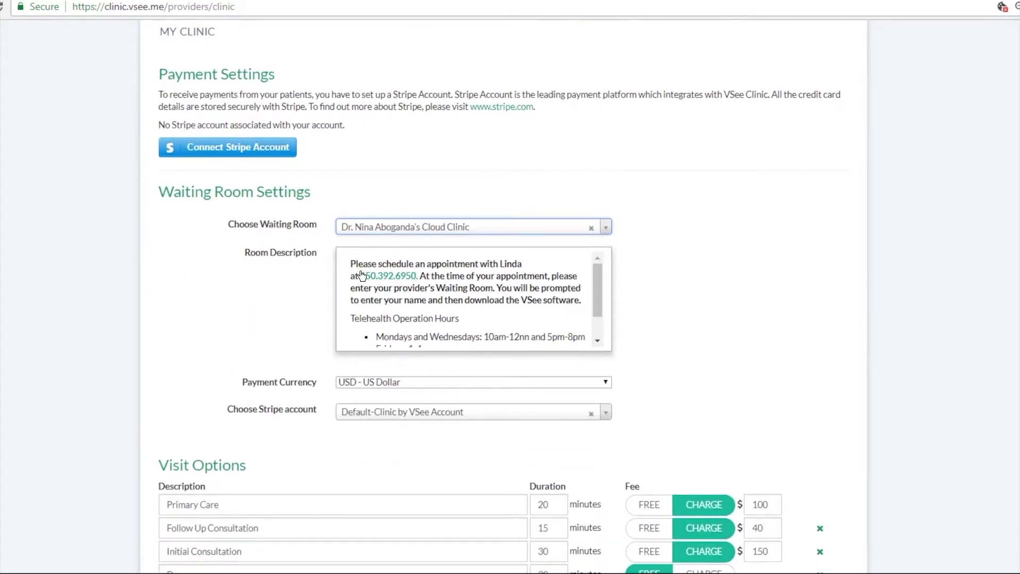
Step: Examine the editable room description, payment settings, and the durations and fees of the visit options
click(361, 275)
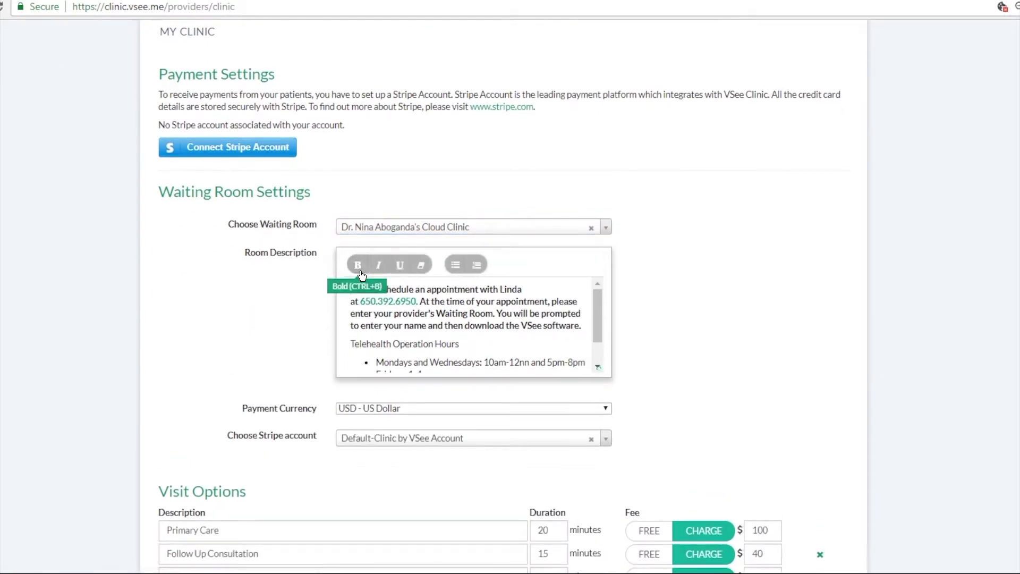
scroll(361, 275, down, 1)
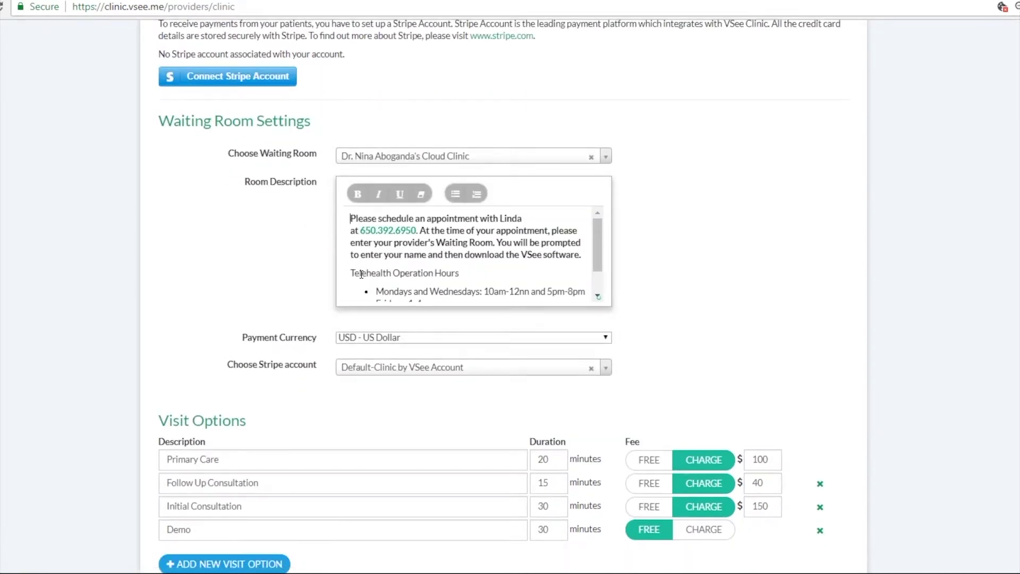
scroll(362, 274, down, 2)
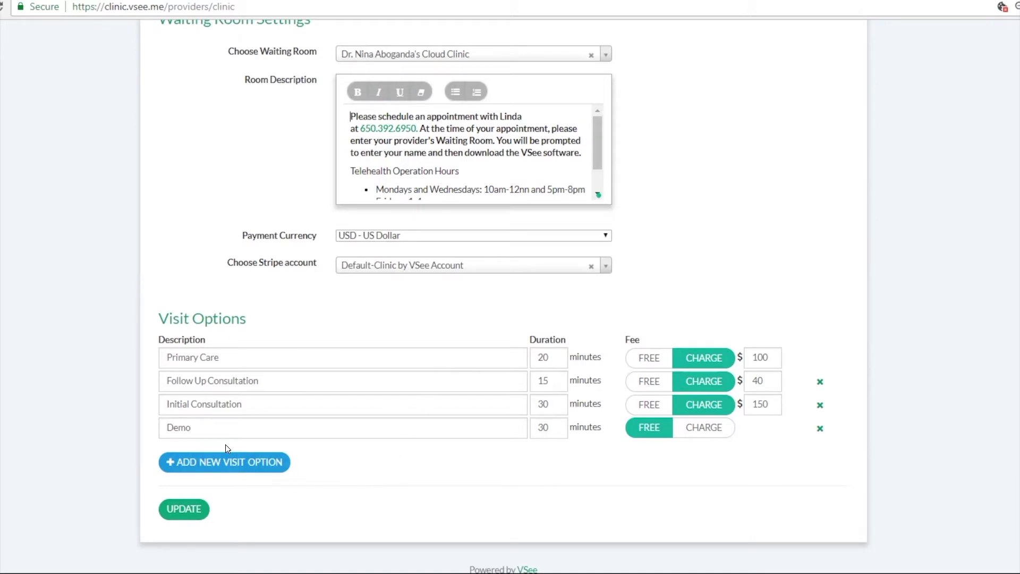
double_click(546, 362)
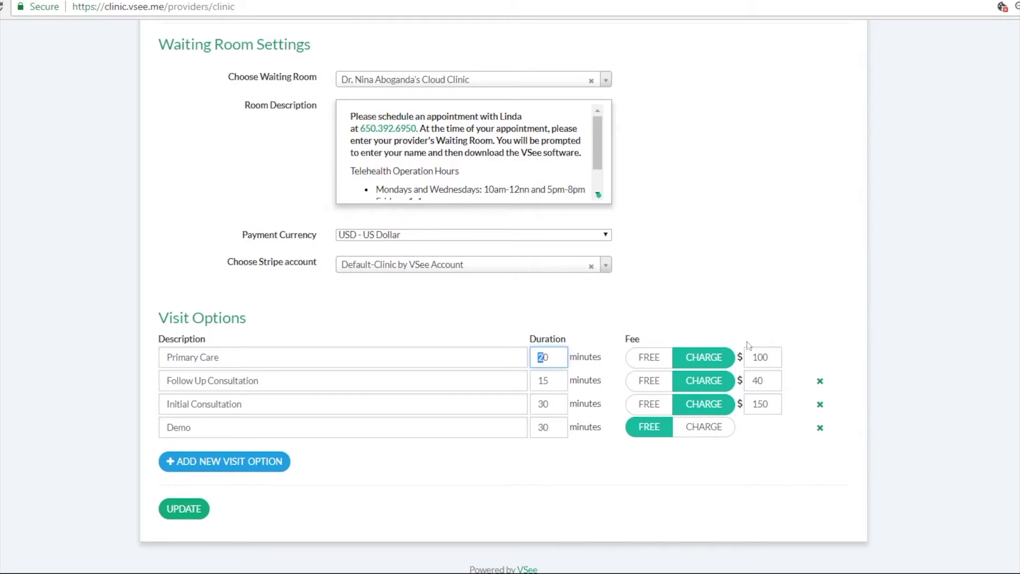
click(789, 342)
scroll(789, 343, up, 3)
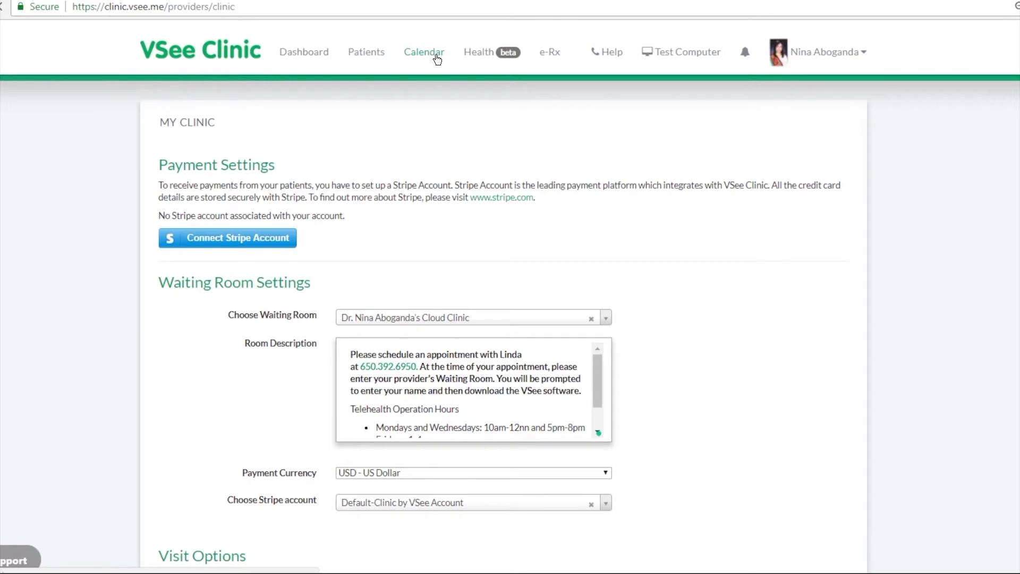
Step: Open the calendar and start creating an available slot on Monday 09/10/2018 from 10:00 AM to 11:15 AM
click(436, 58)
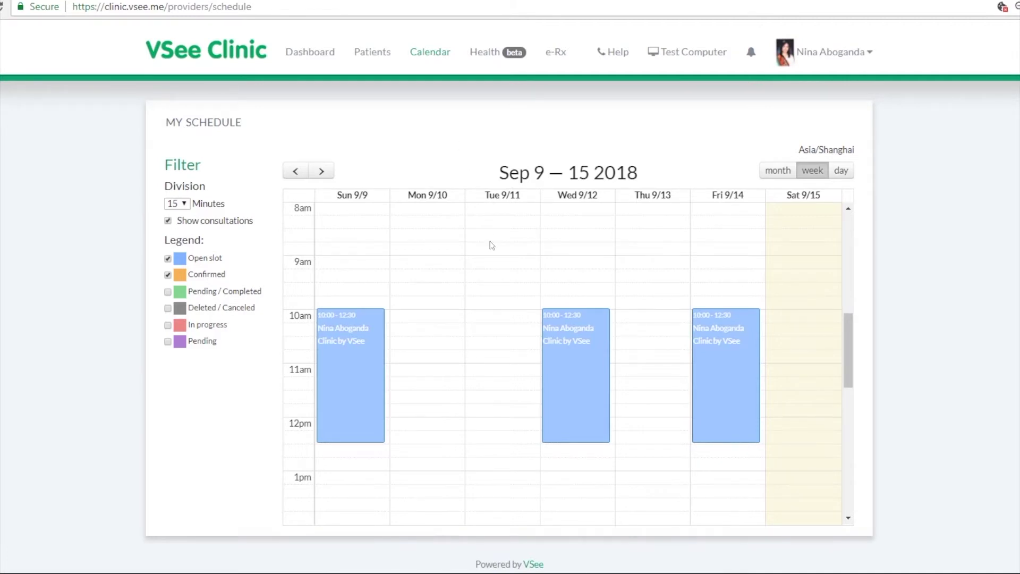
drag(426, 317, 438, 373)
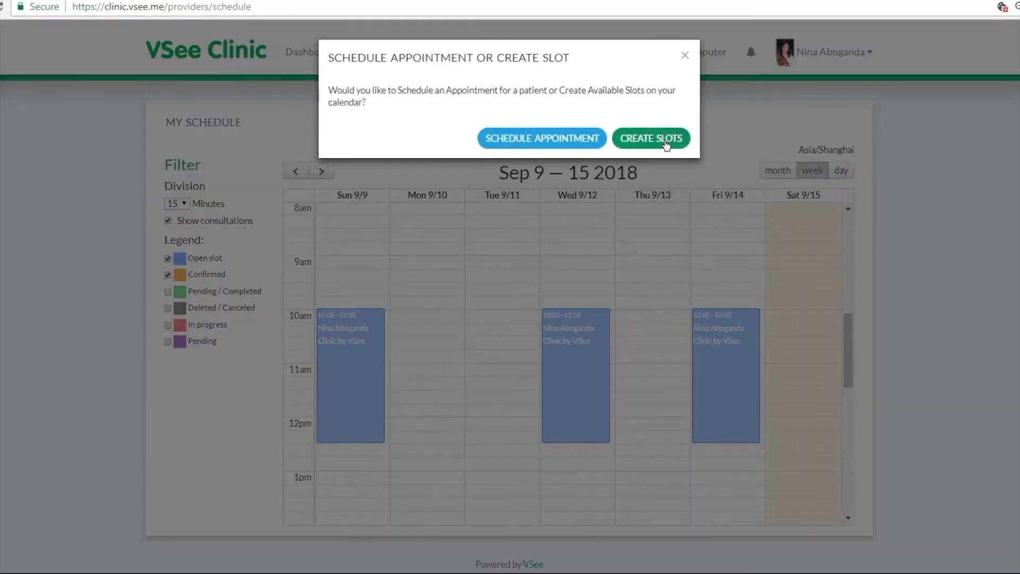
click(666, 143)
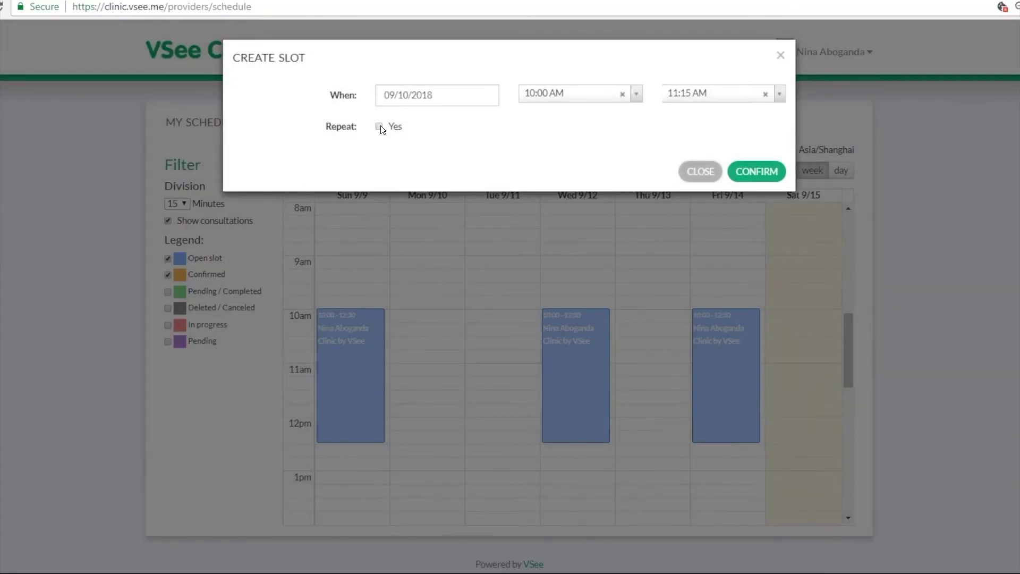
Step: Repeat the slot on Tuesdays, Thursdays and Saturdays with an end date of 12/31/2018, and confirm its creation
click(379, 127)
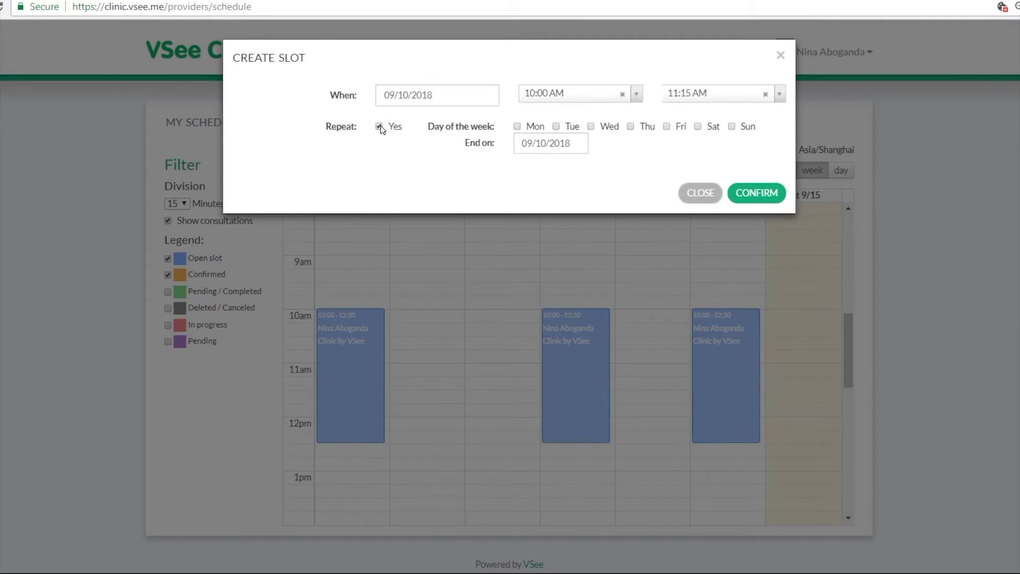
click(555, 126)
click(698, 126)
click(579, 144)
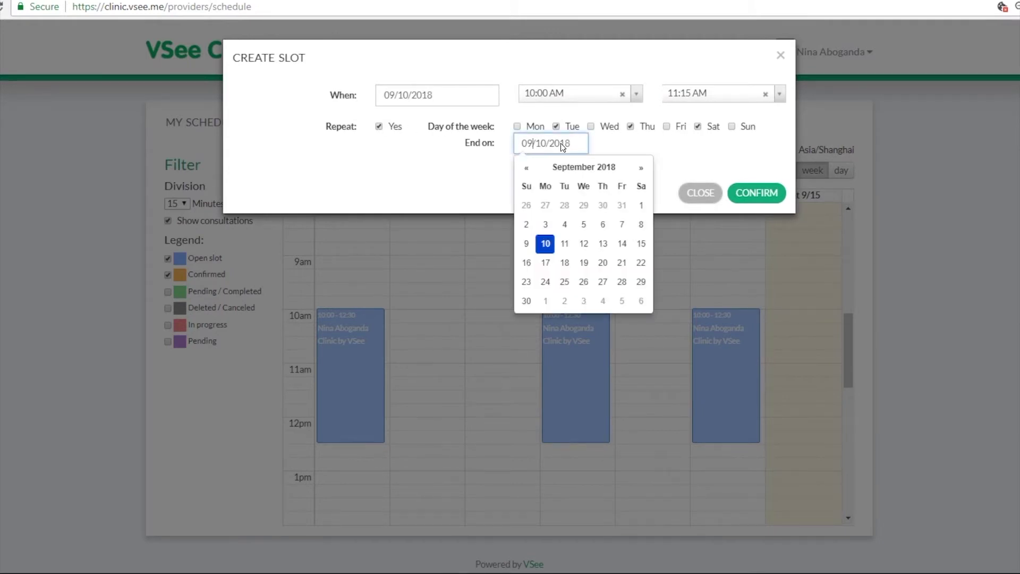
click(642, 168)
click(642, 169)
click(642, 168)
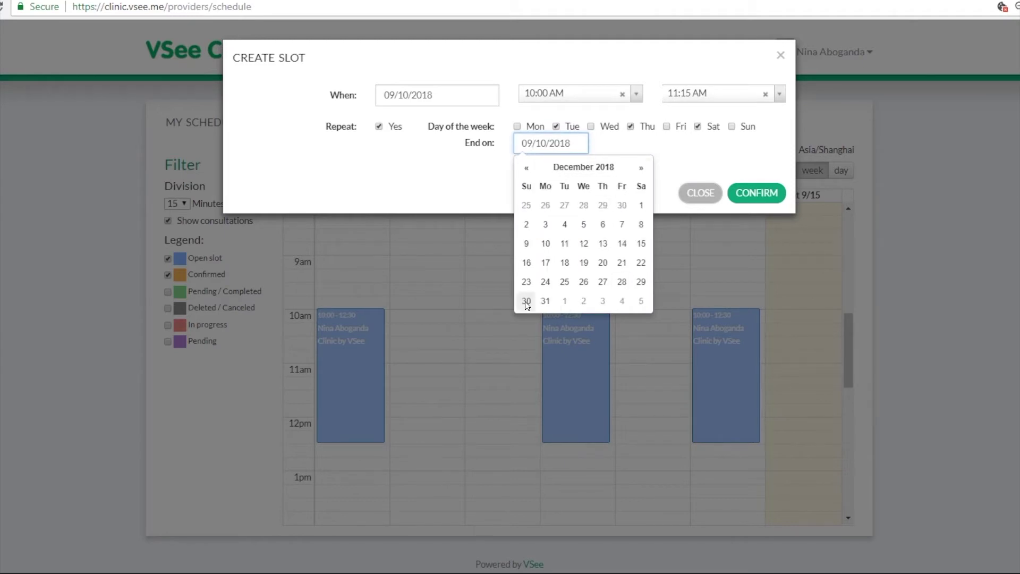
click(546, 301)
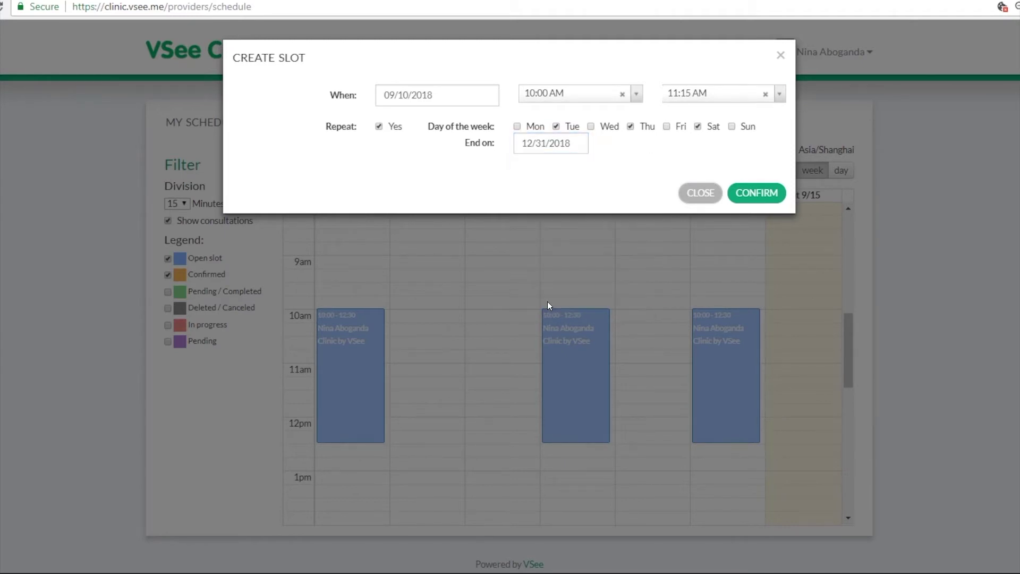
click(760, 194)
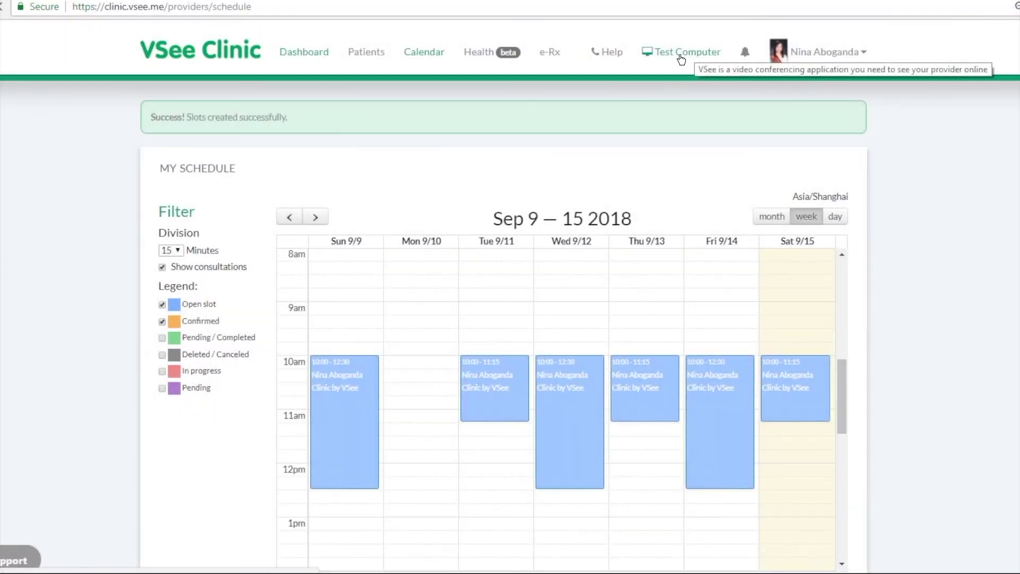
Step: Open the computer test for video visits
click(682, 55)
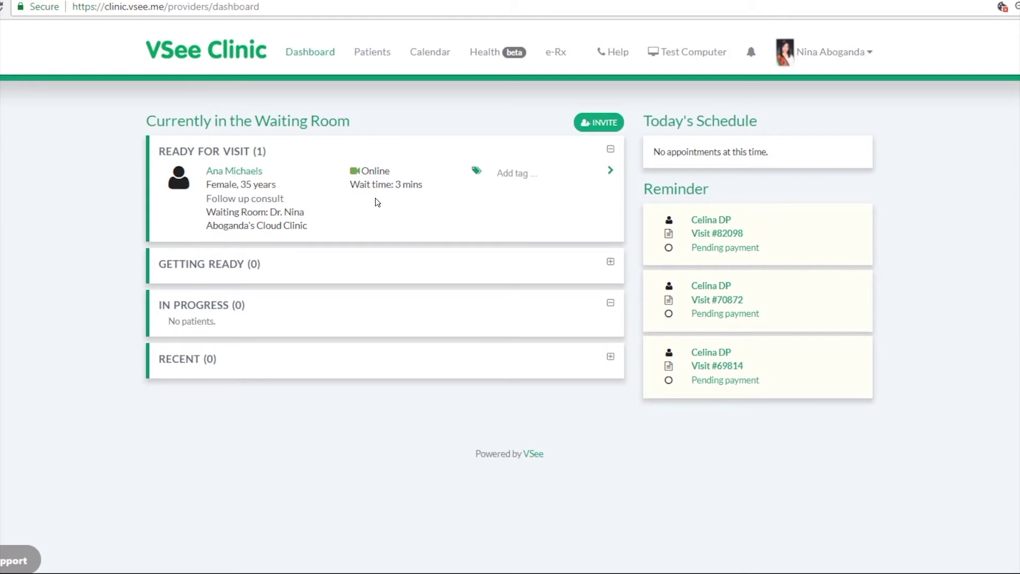
Step: Tag the patient in the waiting room as Ready for Physician and open that patient's visit record
click(499, 175)
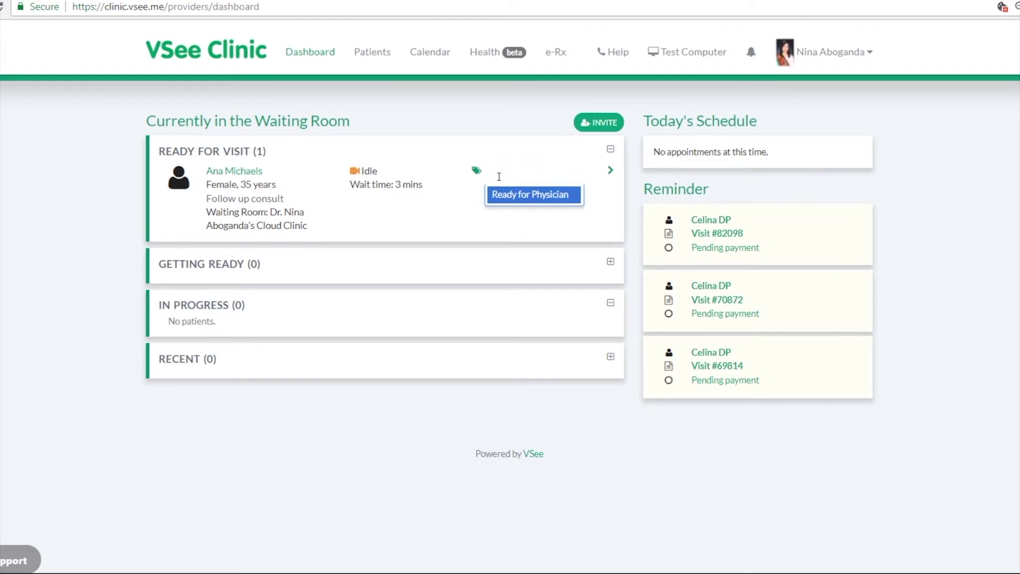
key(Return)
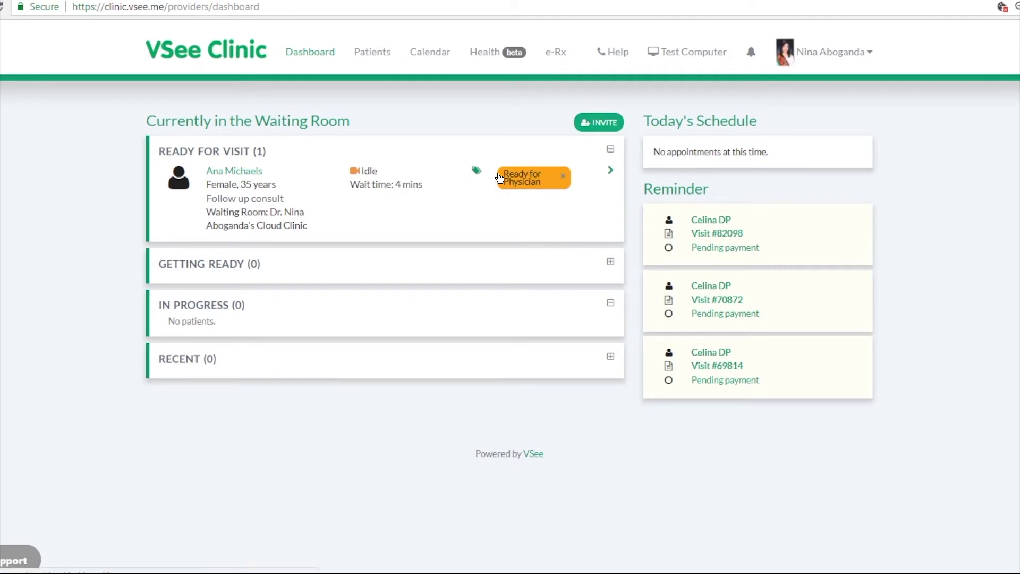
click(610, 174)
click(610, 174)
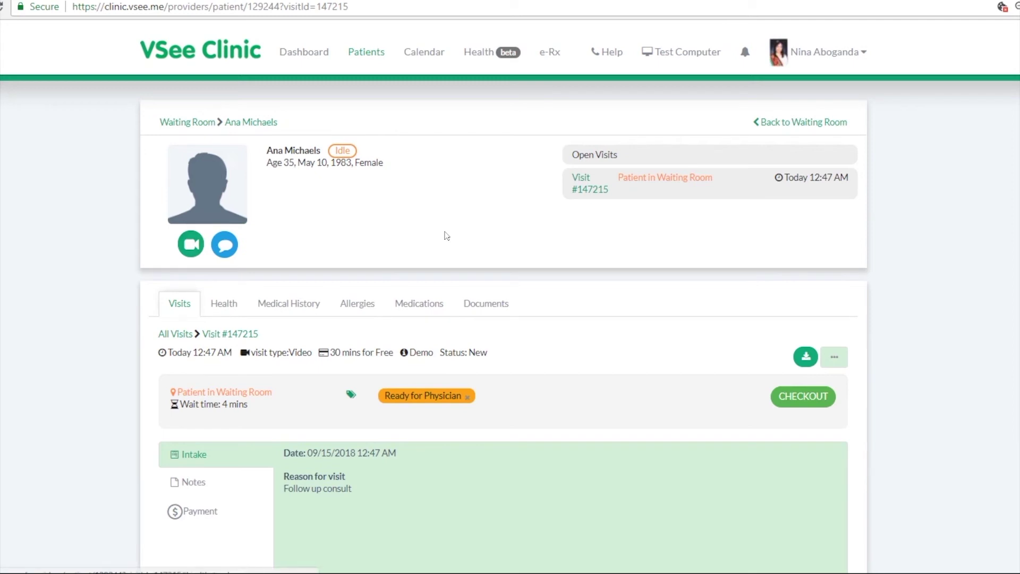
Step: Write "i will be with you in 4 mins" in a chat with the patient, and start the video call
click(224, 244)
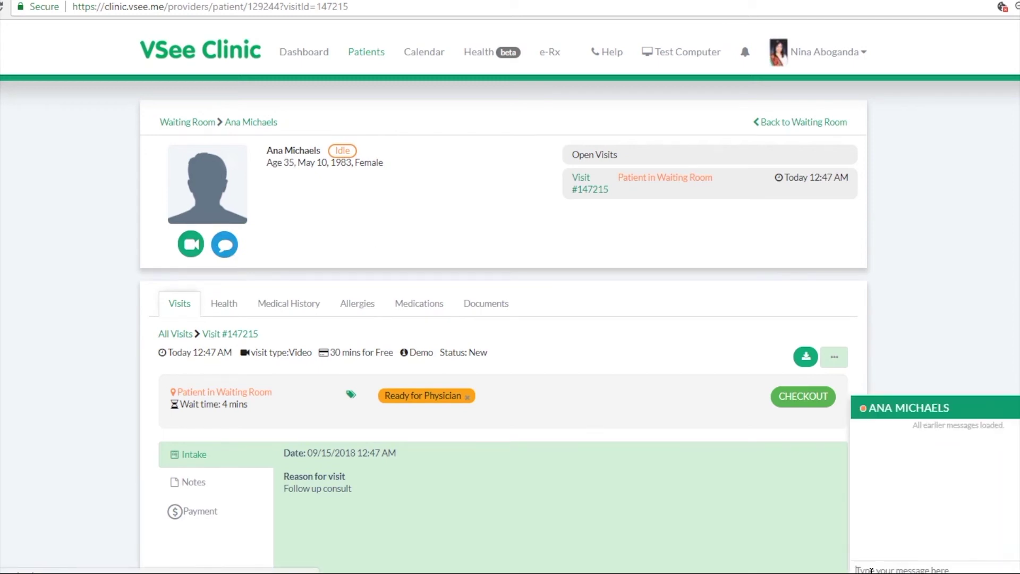
click(871, 570)
text(i)
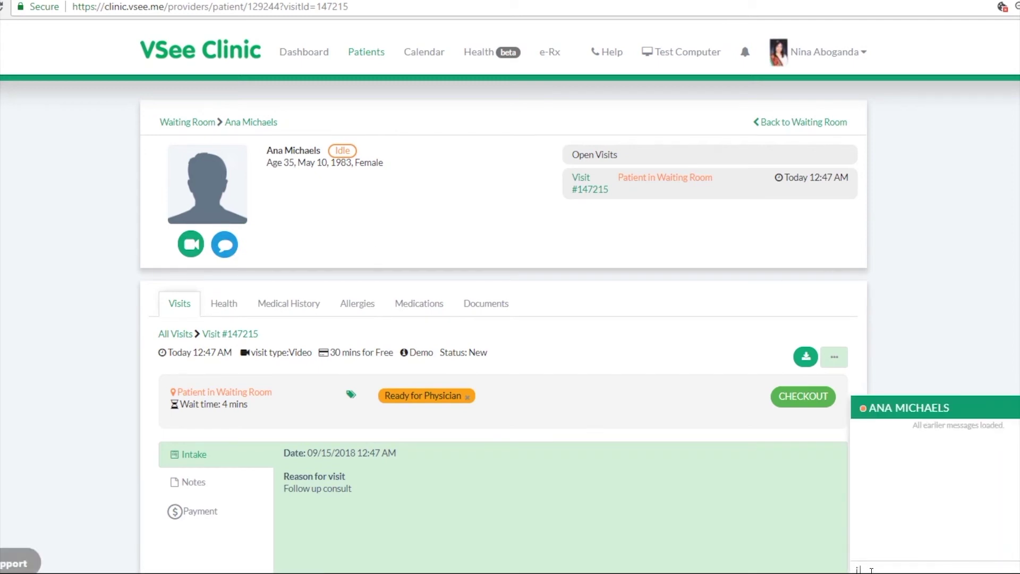
text( will be with you in 4)
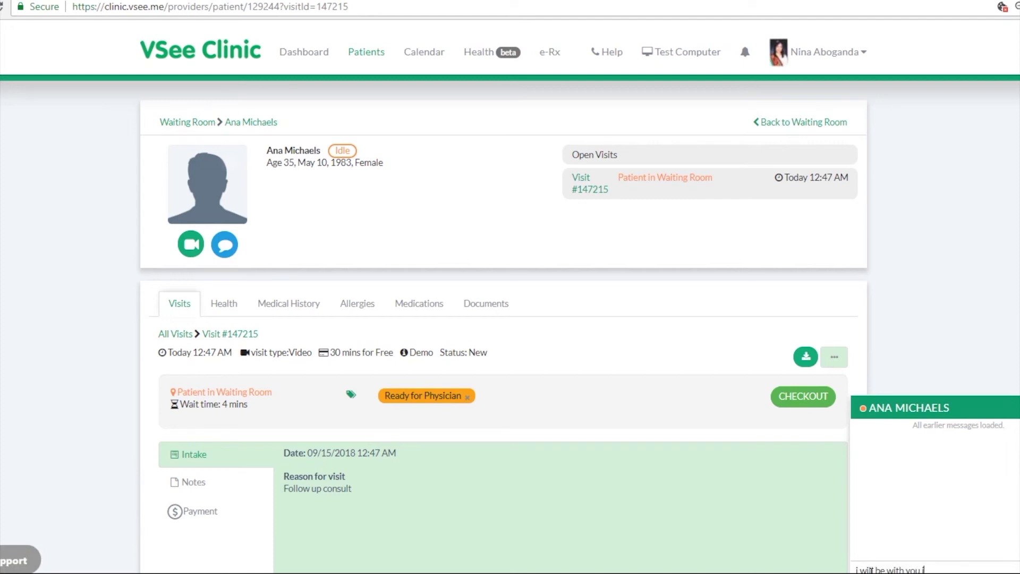
text( mins)
click(190, 242)
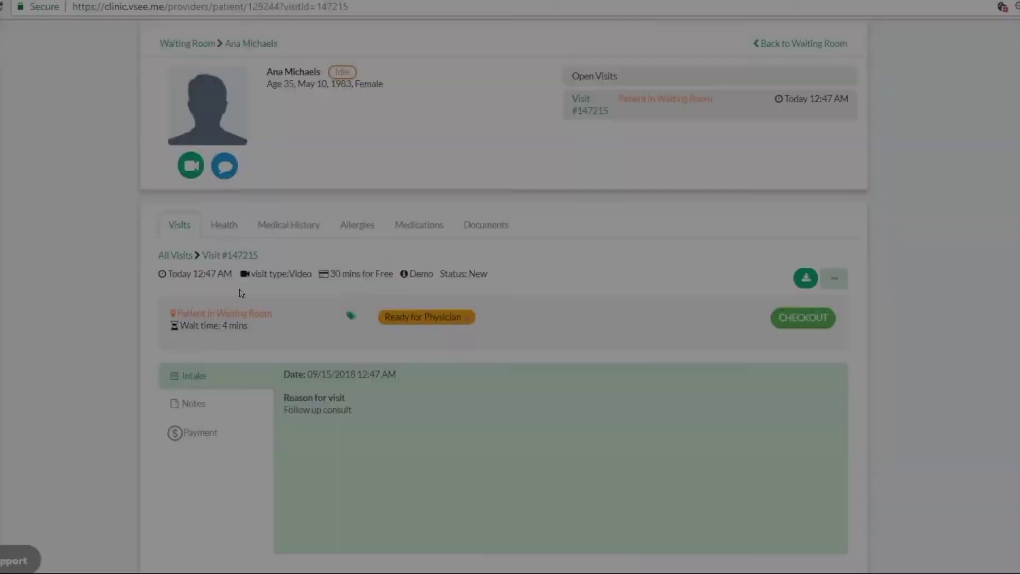
Step: Open the visit's notes and examine the history, SOAP, diagnosis, patient instructions, file upload, prescription and pharmacy sections
scroll(241, 294, down, 1)
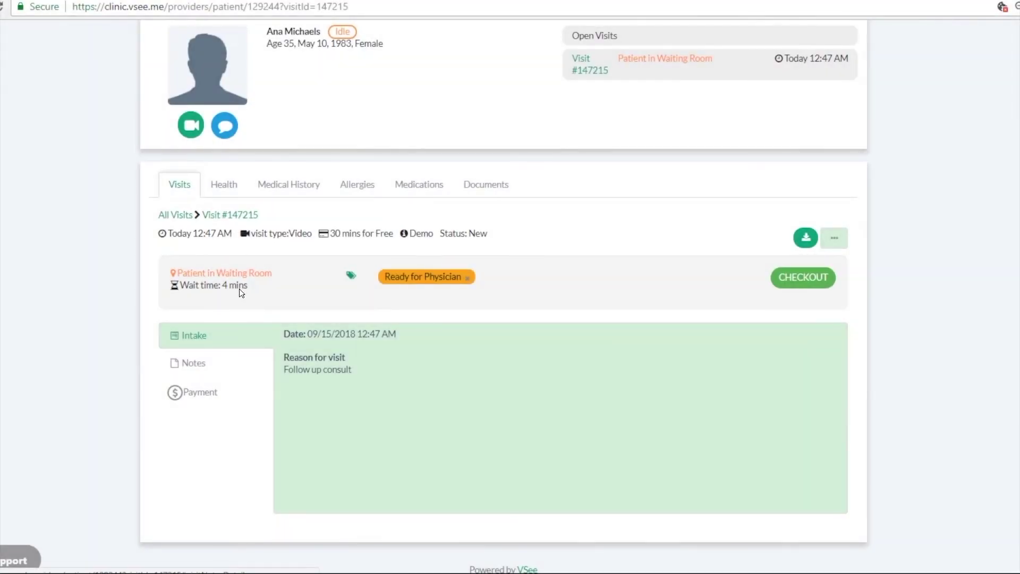
click(196, 366)
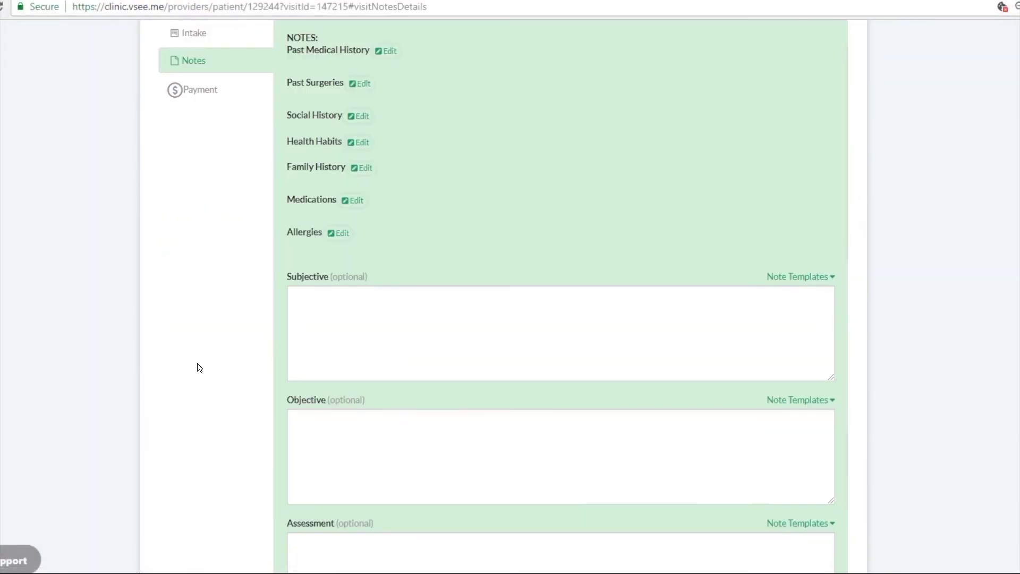
scroll(199, 368, down, 2)
scroll(199, 368, up, 2)
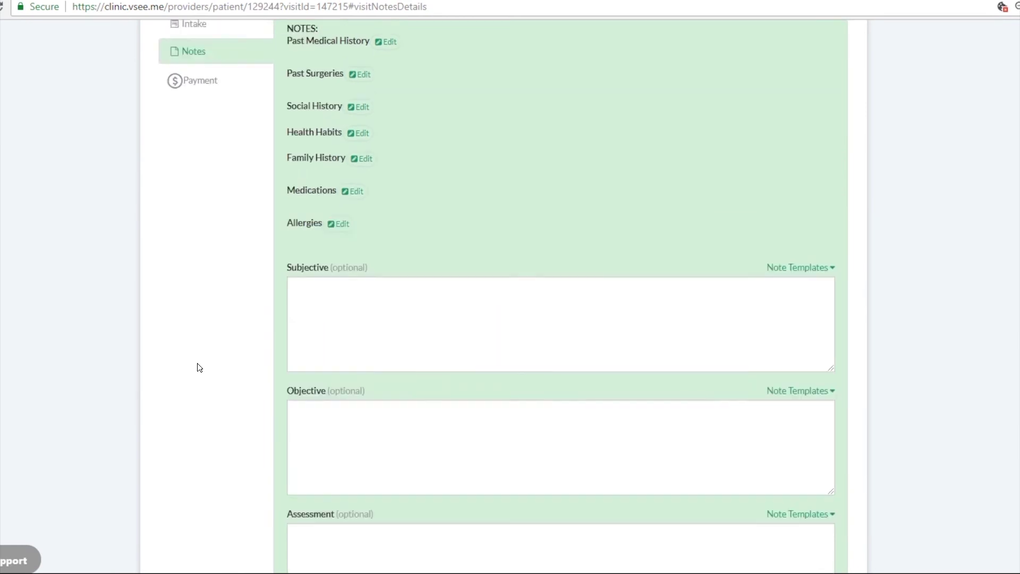
scroll(199, 368, up, 2)
scroll(199, 367, down, 10)
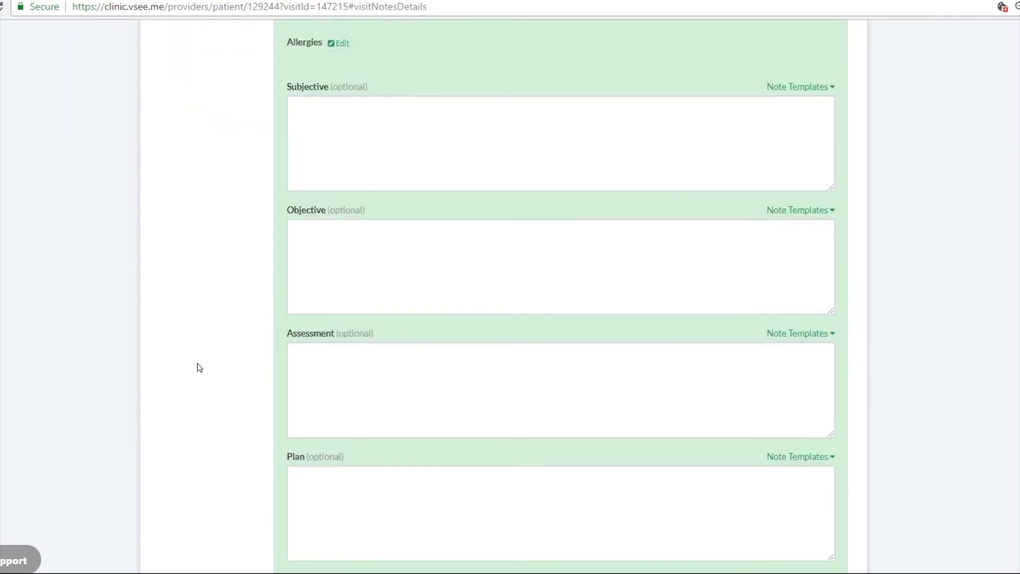
scroll(199, 368, down, 3)
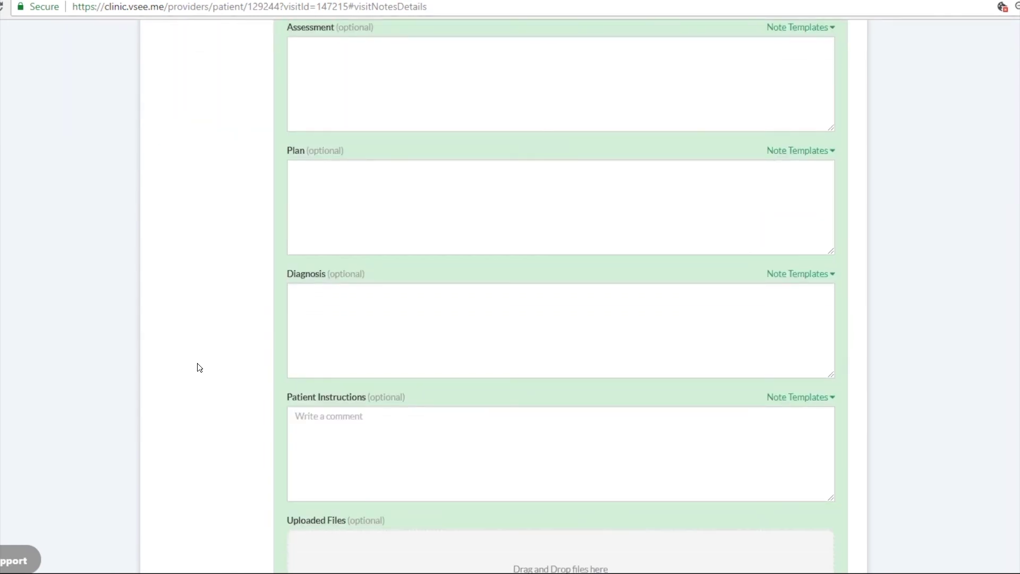
scroll(199, 367, down, 3)
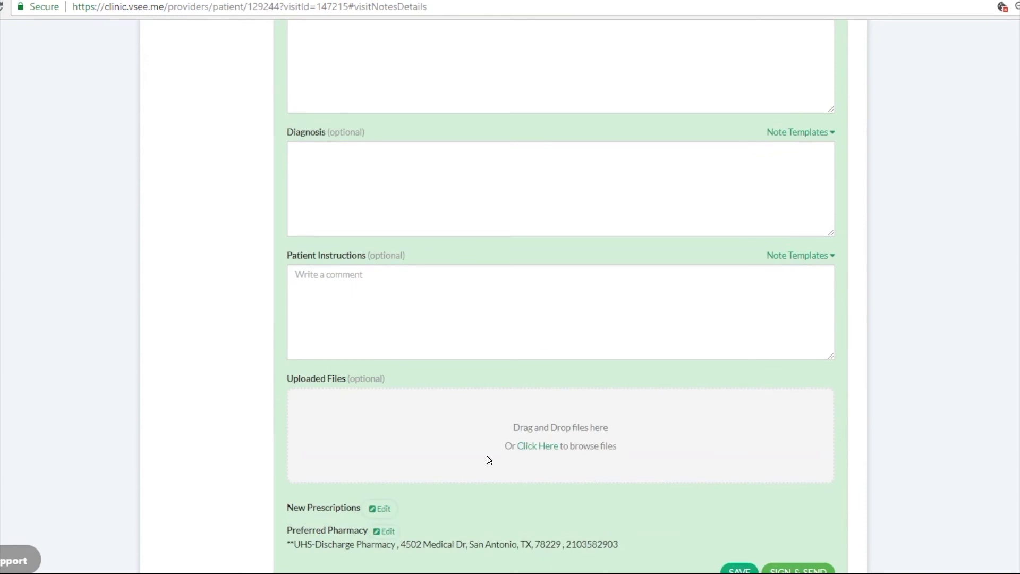
scroll(489, 460, down, 2)
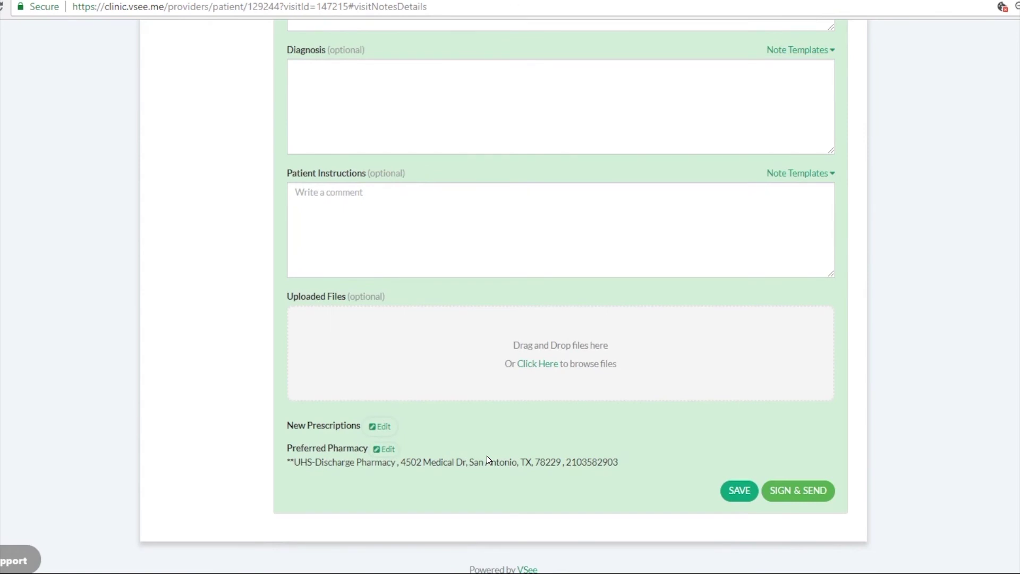
Step: Change the consultation in the visit's payment details to Primary Care and open the optional discount percentage for entry
click(384, 427)
scroll(898, 464, up, 12)
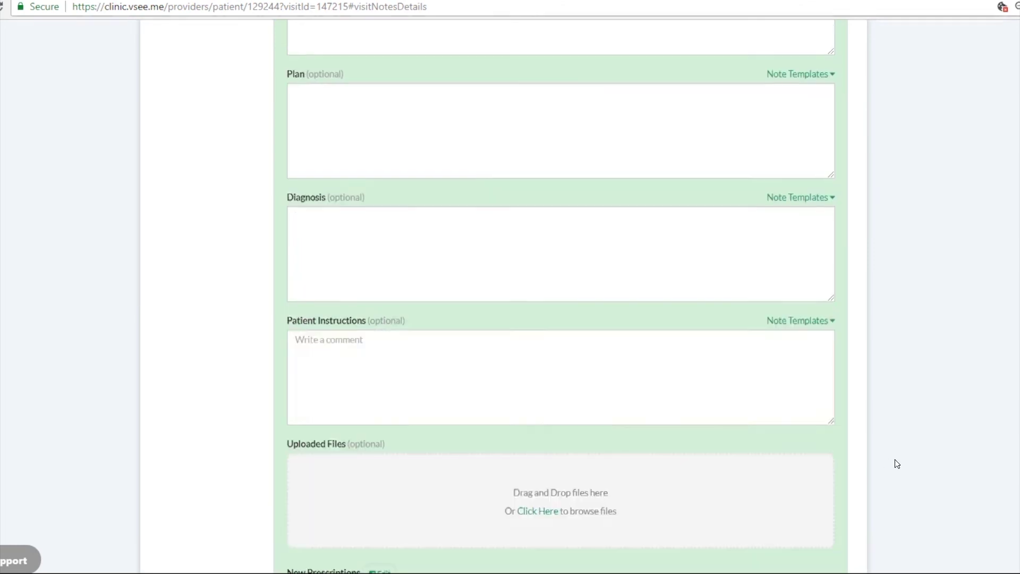
scroll(898, 464, up, 5)
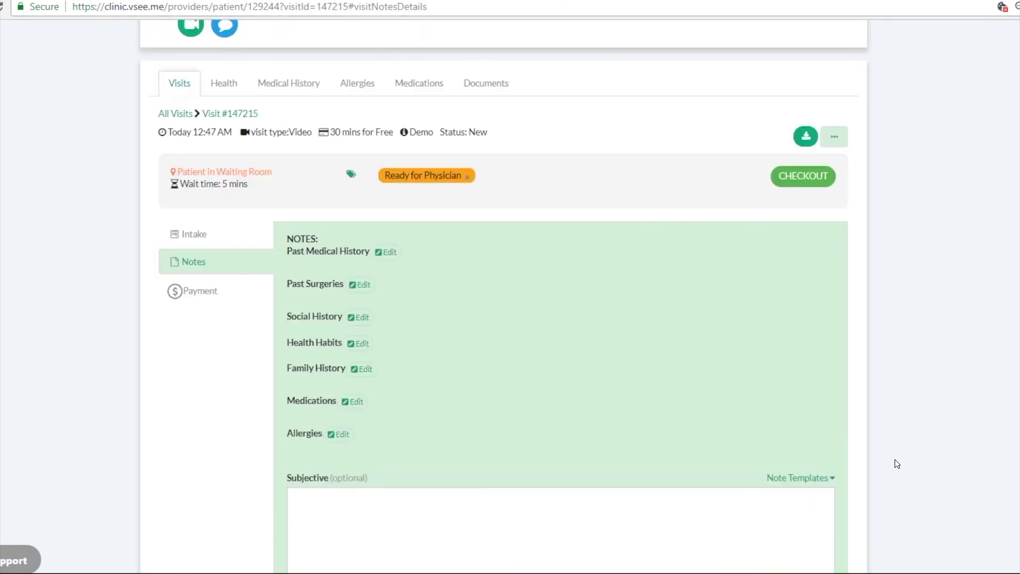
click(209, 293)
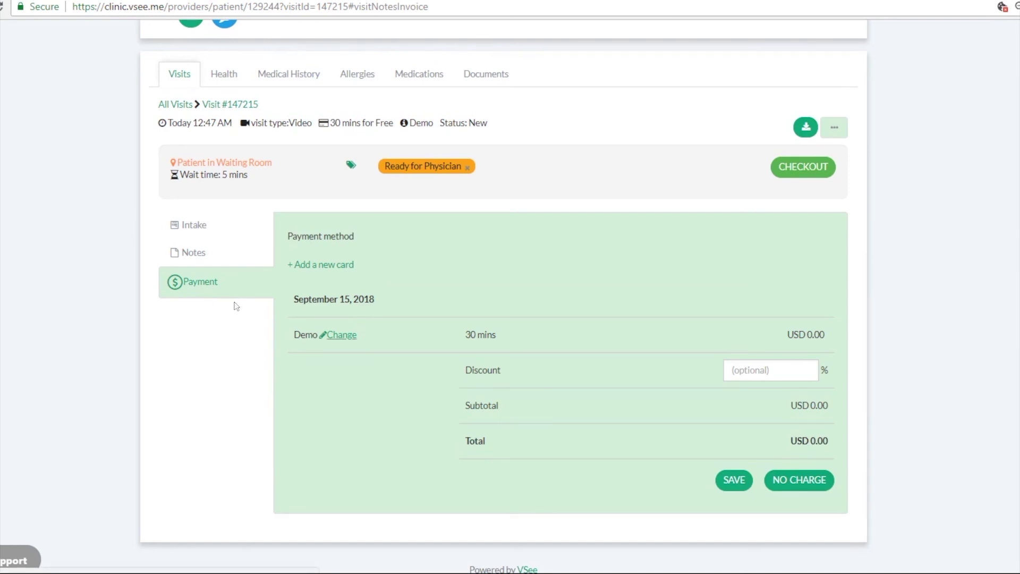
click(341, 339)
click(342, 335)
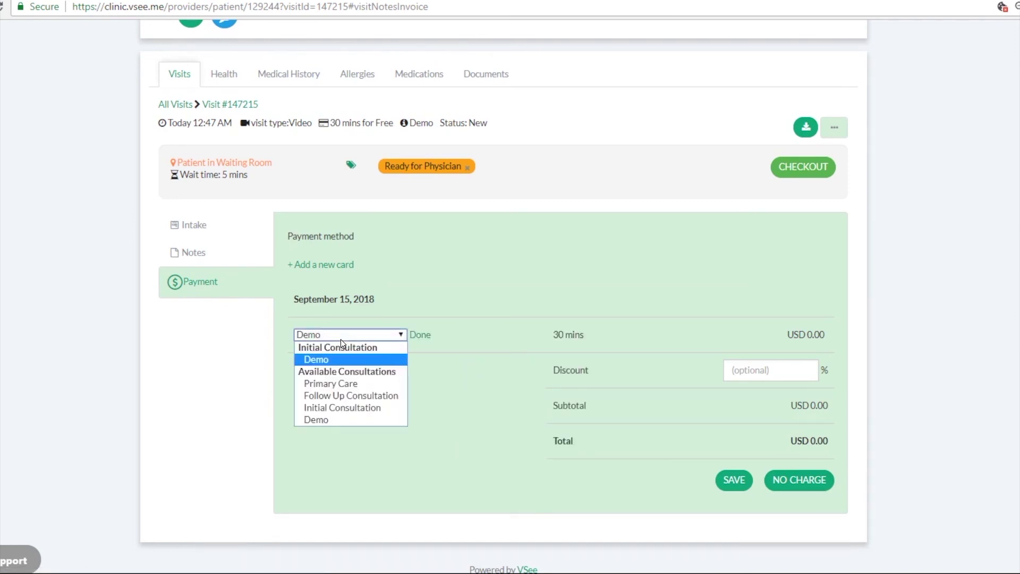
click(359, 385)
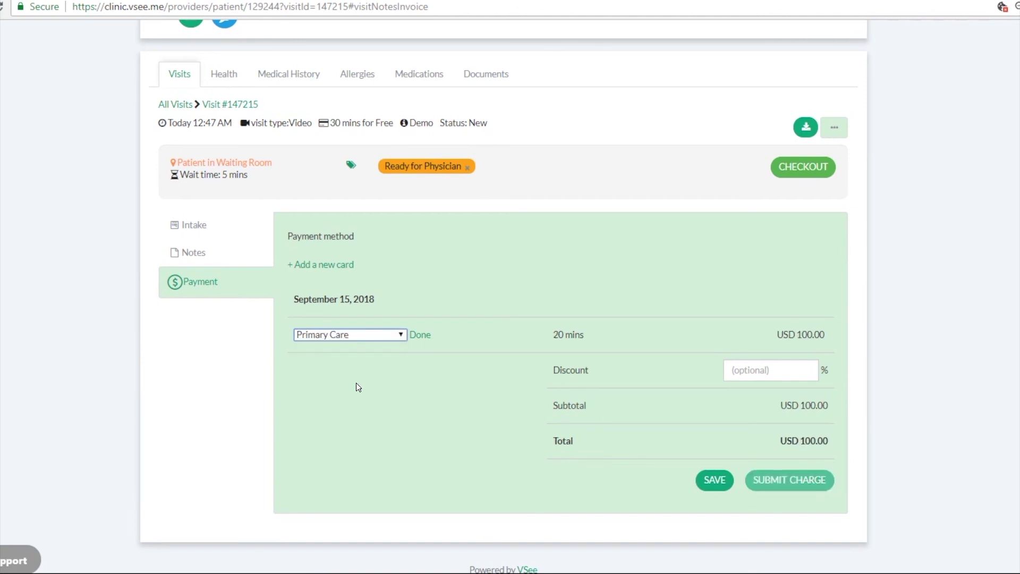
click(420, 336)
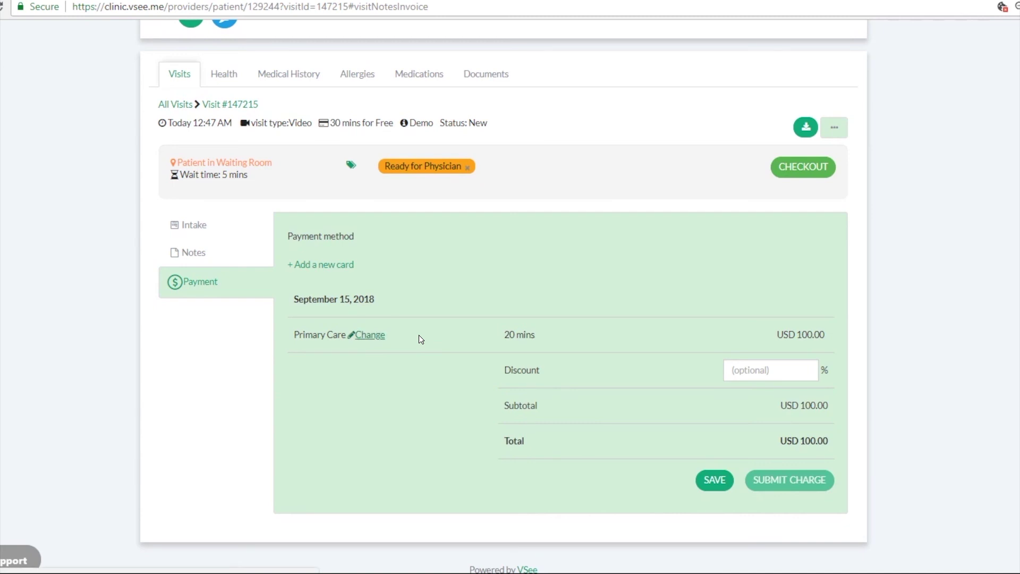
click(747, 374)
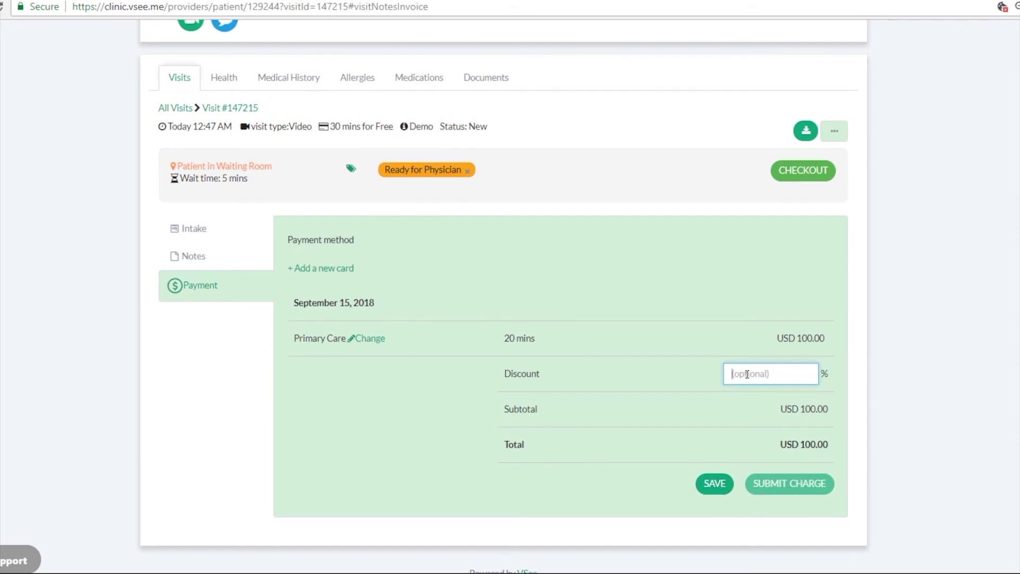
Step: Examine the patient's health, medical history, allergies and medications records, and return to the visit record
scroll(747, 374, up, 4)
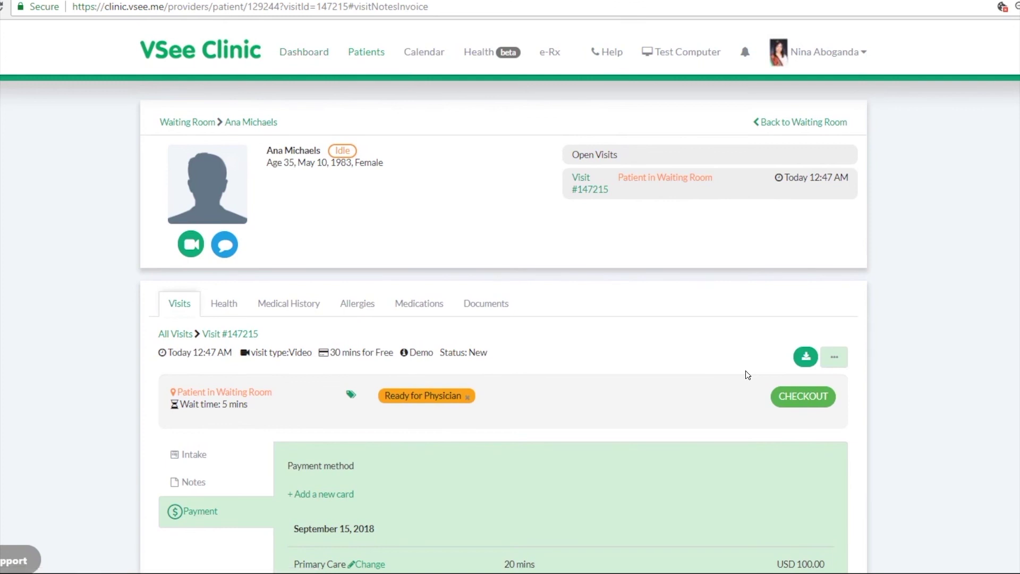
click(222, 307)
click(281, 307)
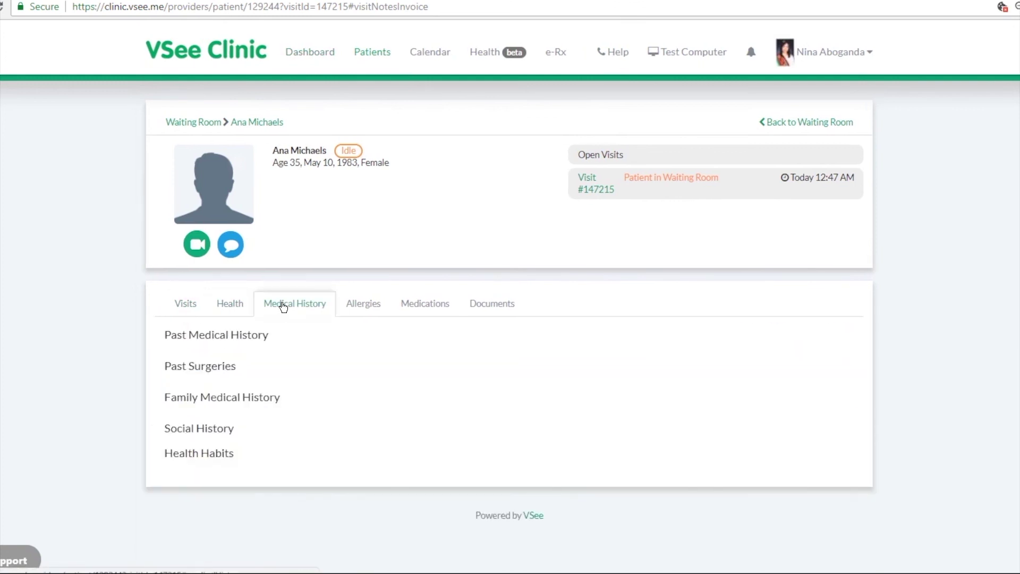
click(368, 310)
click(414, 312)
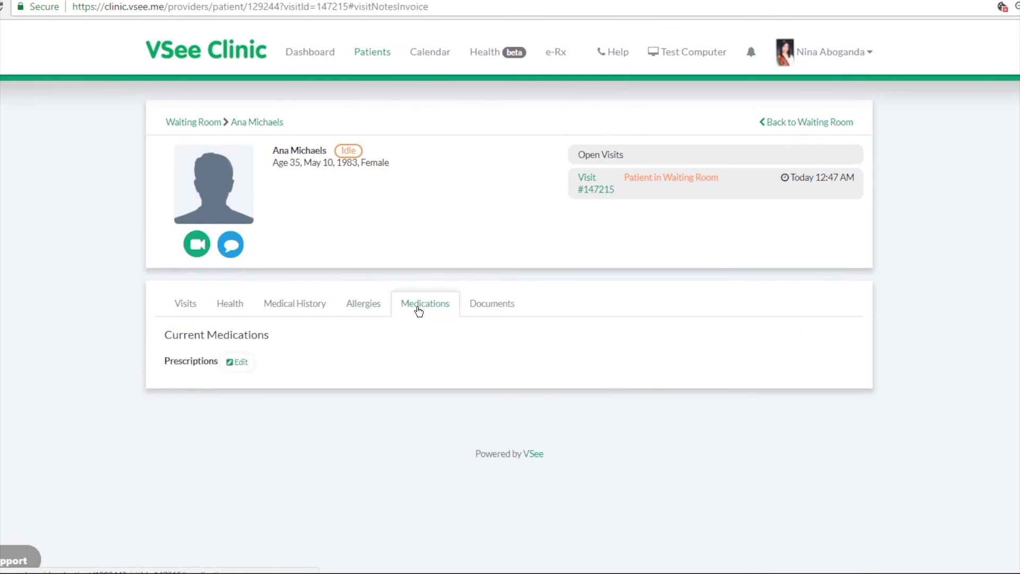
click(184, 304)
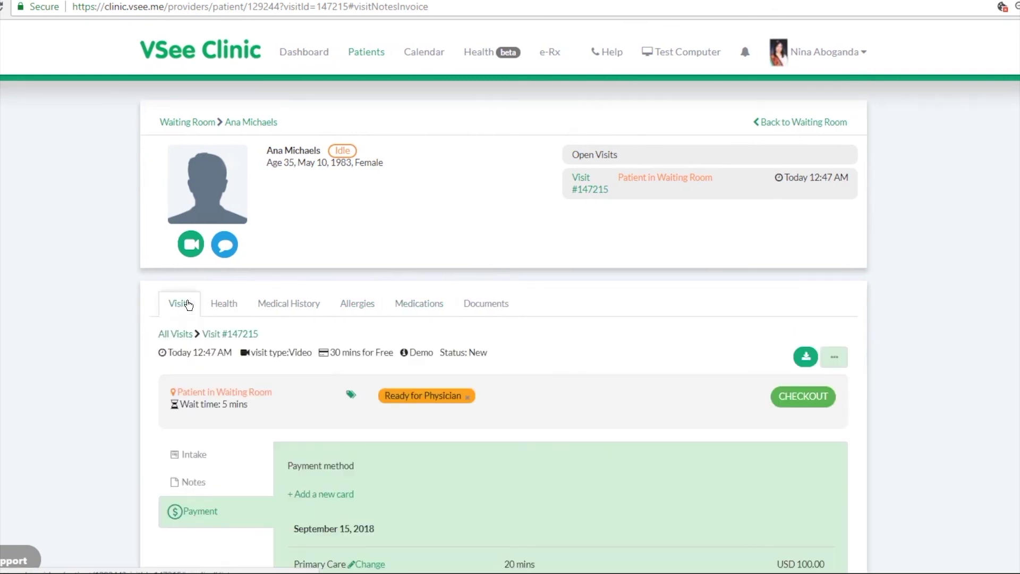